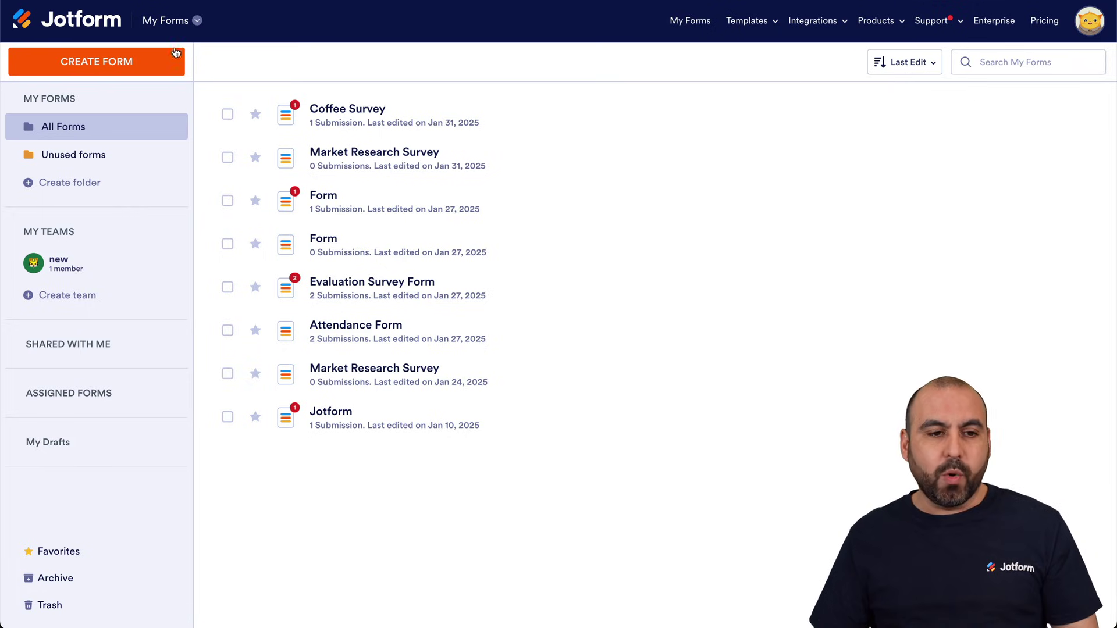
- Go to My Agents and start cloning the Brewster: Coffee Consultant agent
{"action": "left_click", "coordinate": [170, 22]}
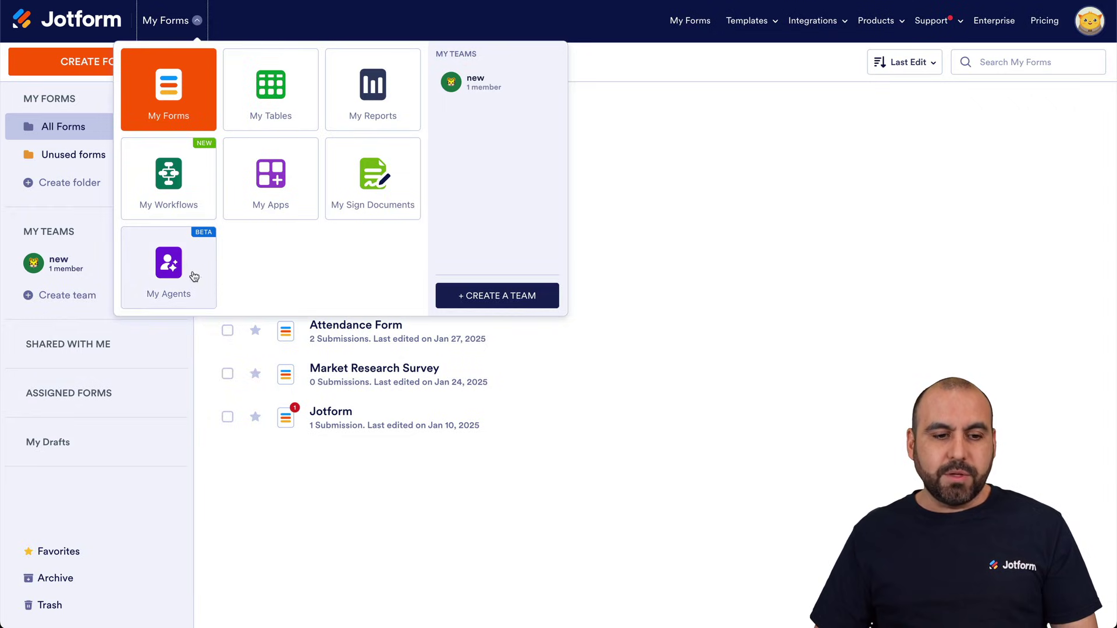
{"action": "left_click", "coordinate": [185, 264]}
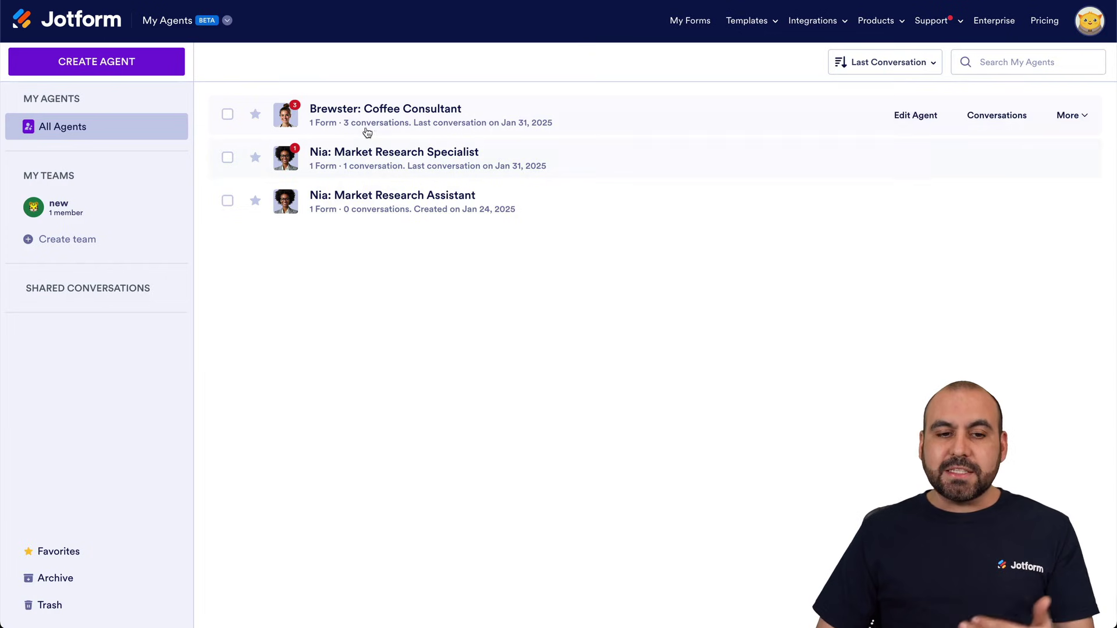
{"action": "mouse_move", "coordinate": [418, 115]}
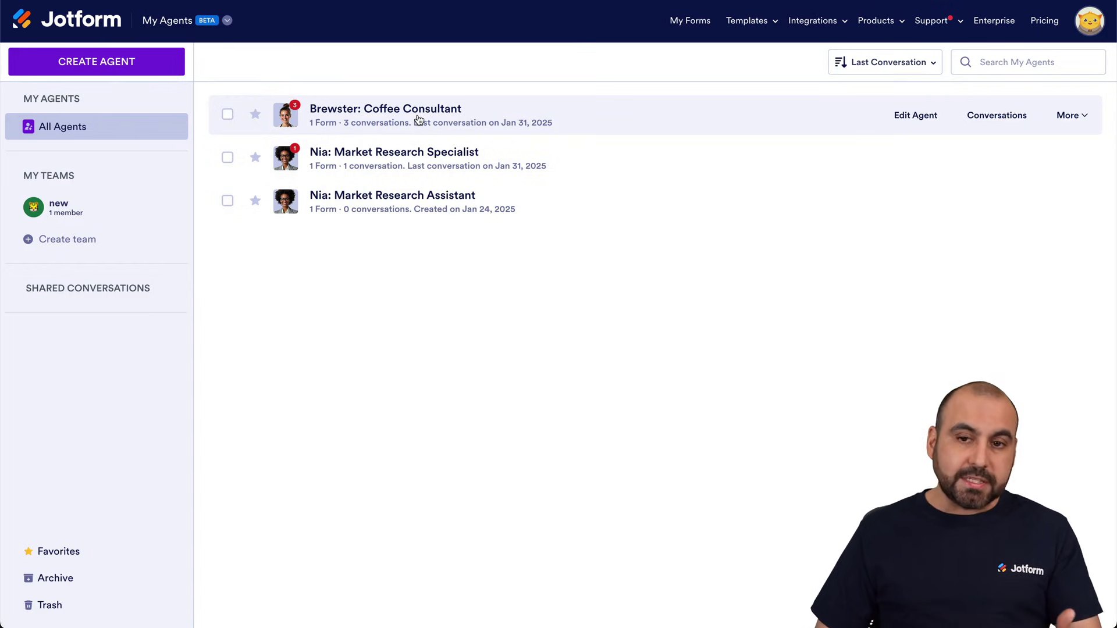
{"action": "left_click", "coordinate": [1066, 115]}
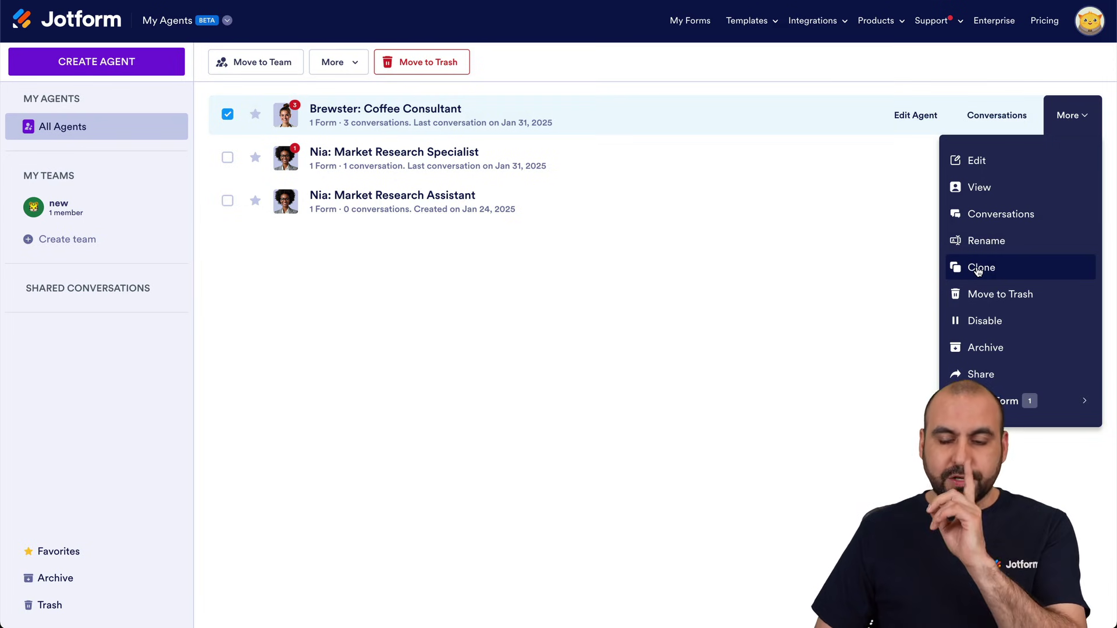
{"action": "left_click", "coordinate": [977, 268]}
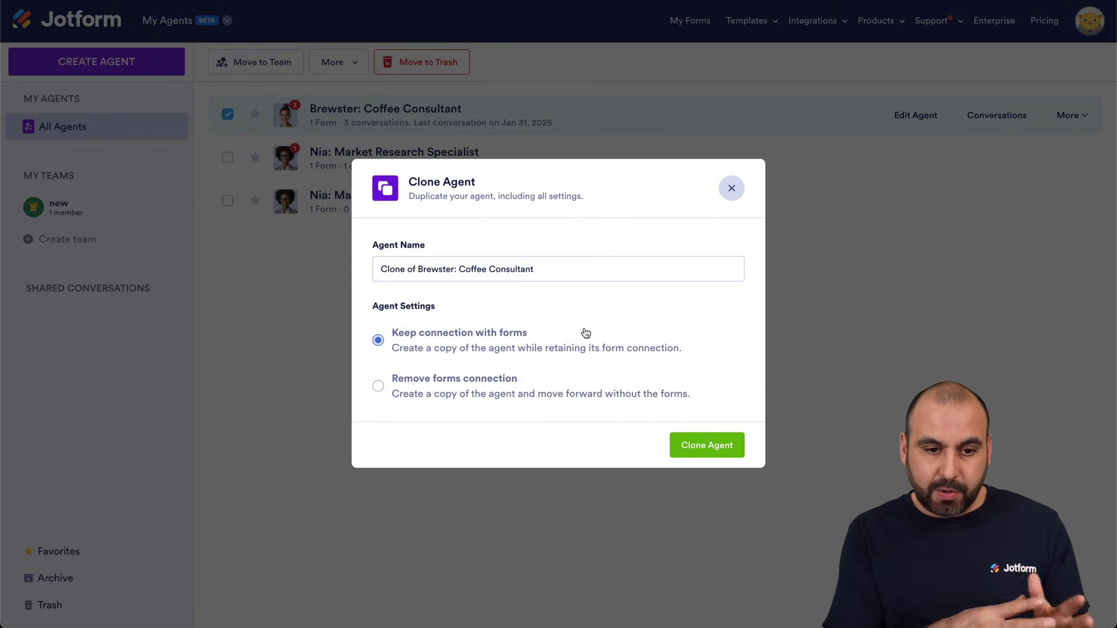
- Keep the default name 'Clone of Brewster: Coffee Consultant' and the form connection
{"action": "left_click", "coordinate": [452, 277]}
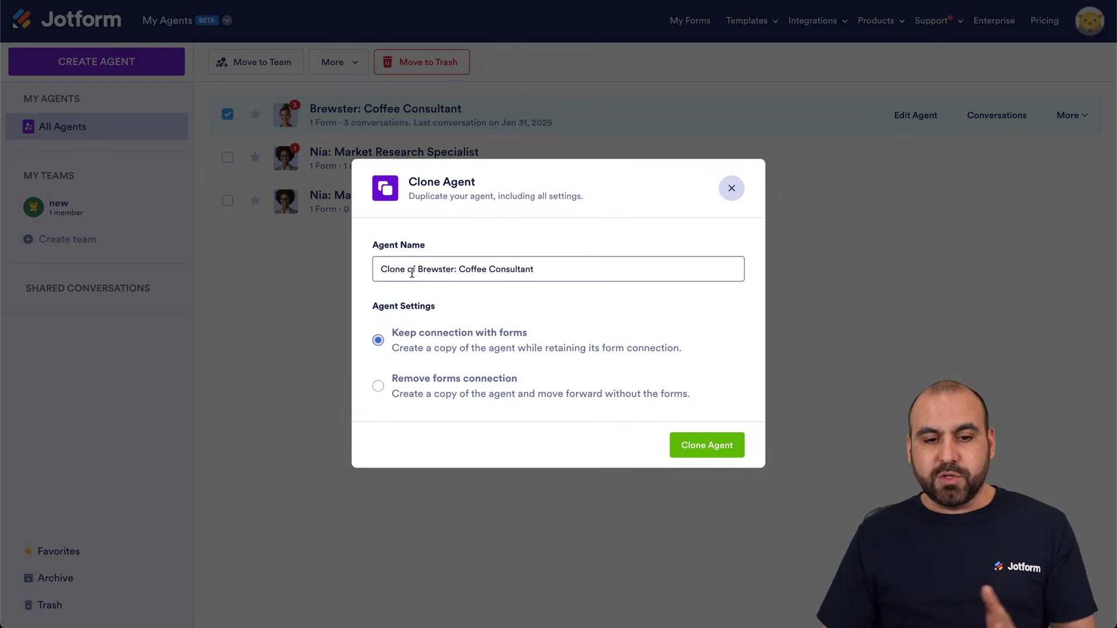
{"action": "left_click_drag", "start_coordinate": [380, 269], "coordinate": [591, 269]}
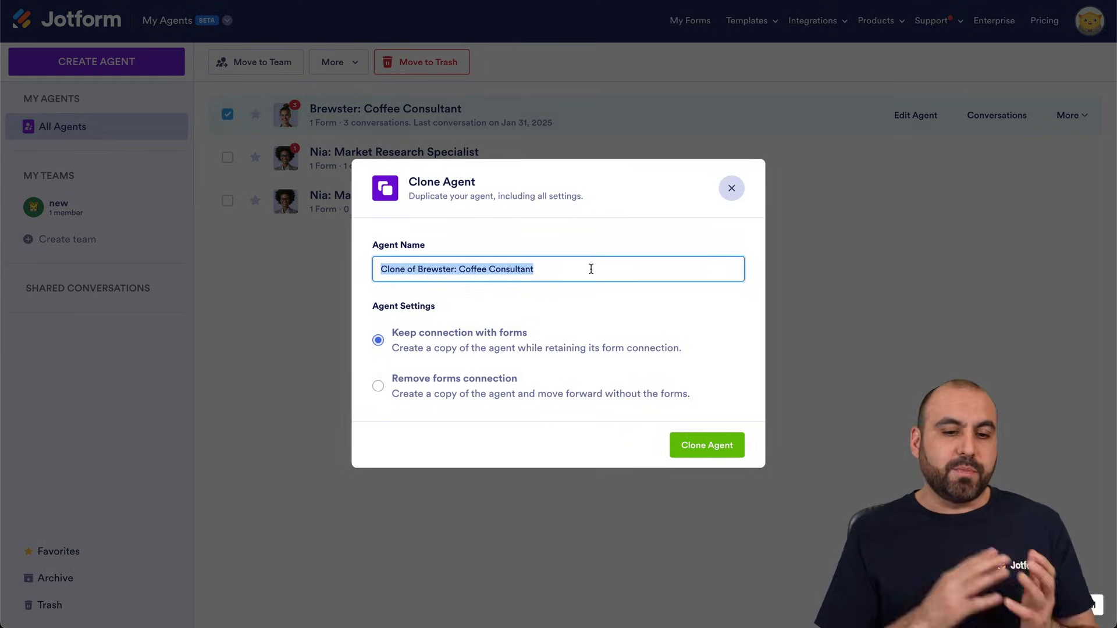
{"action": "left_click", "coordinate": [590, 270]}
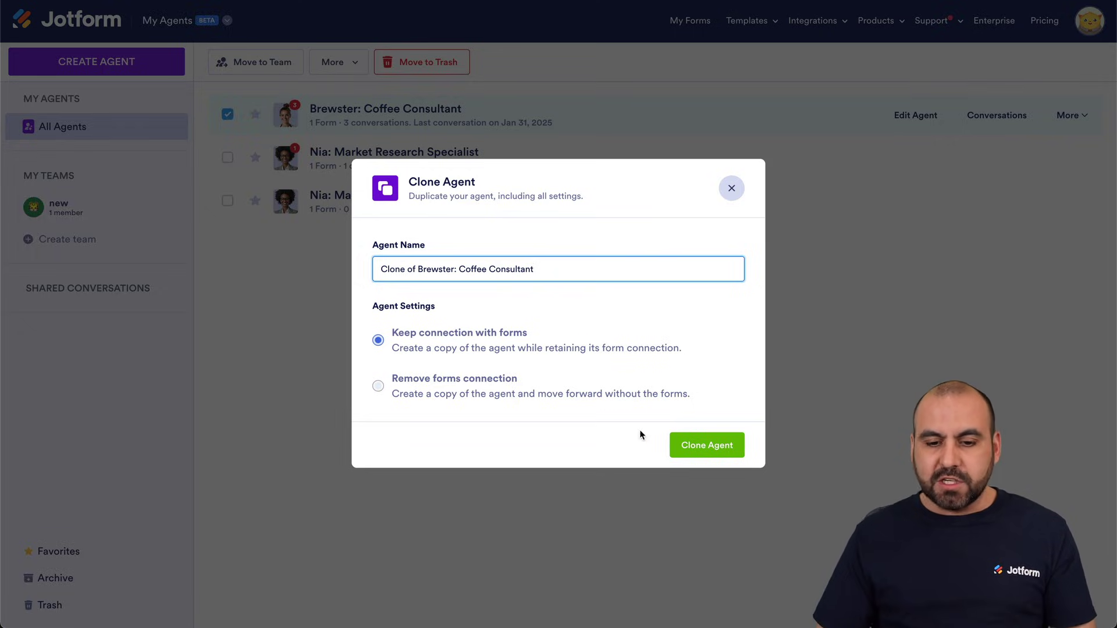
- Create the clone and verify Coffee Survey is listed under Train > Knowledge Base > Forms
{"action": "left_click", "coordinate": [706, 446]}
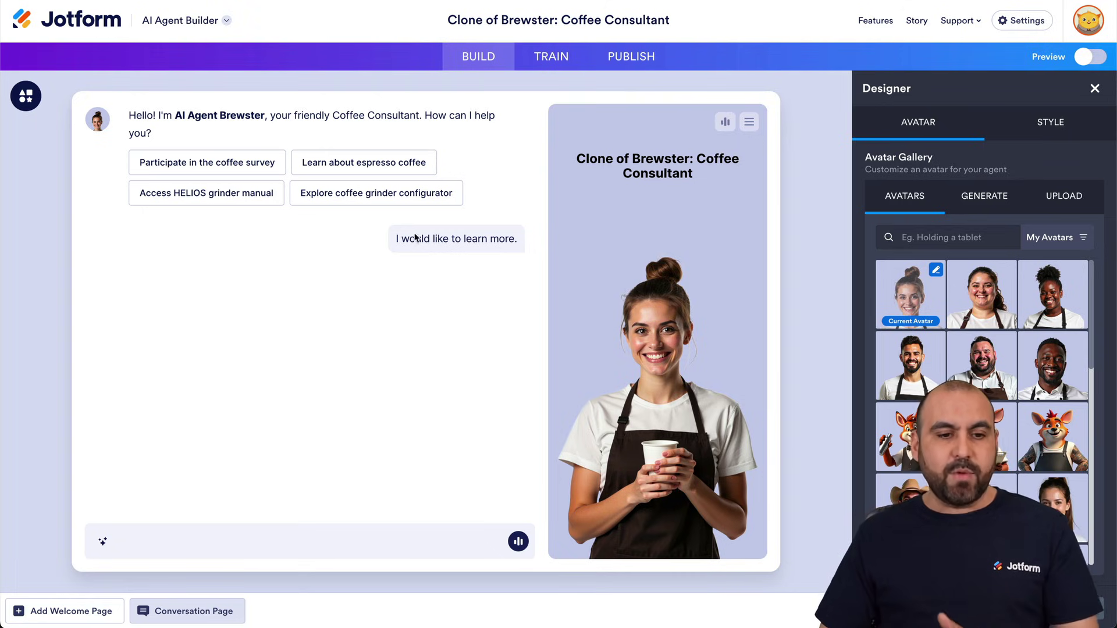
{"action": "left_click", "coordinate": [463, 171]}
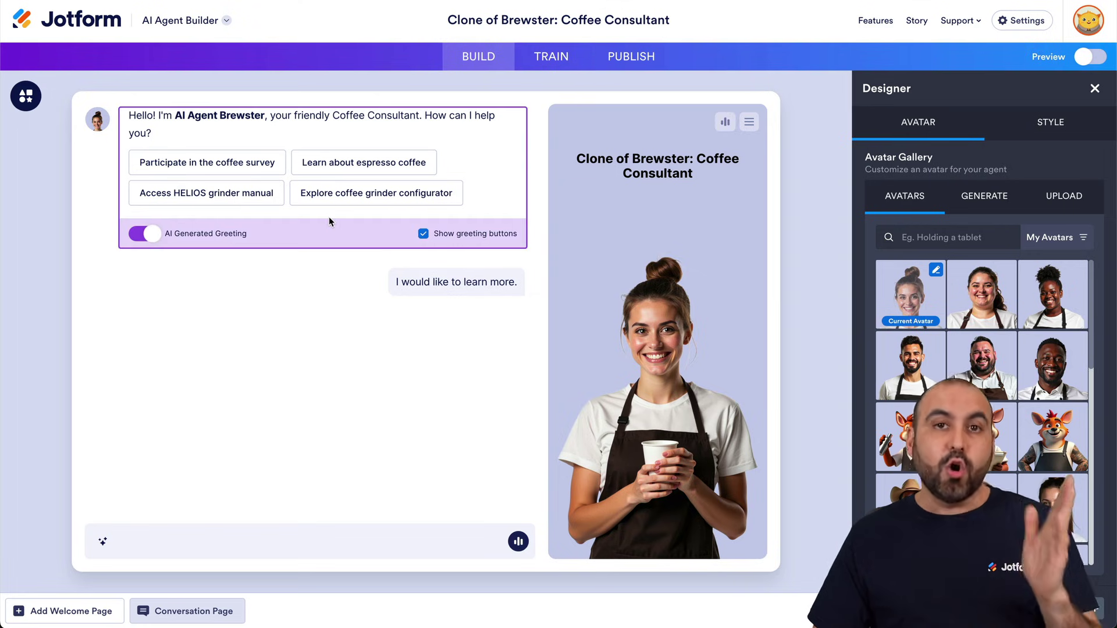
{"action": "left_click", "coordinate": [548, 57]}
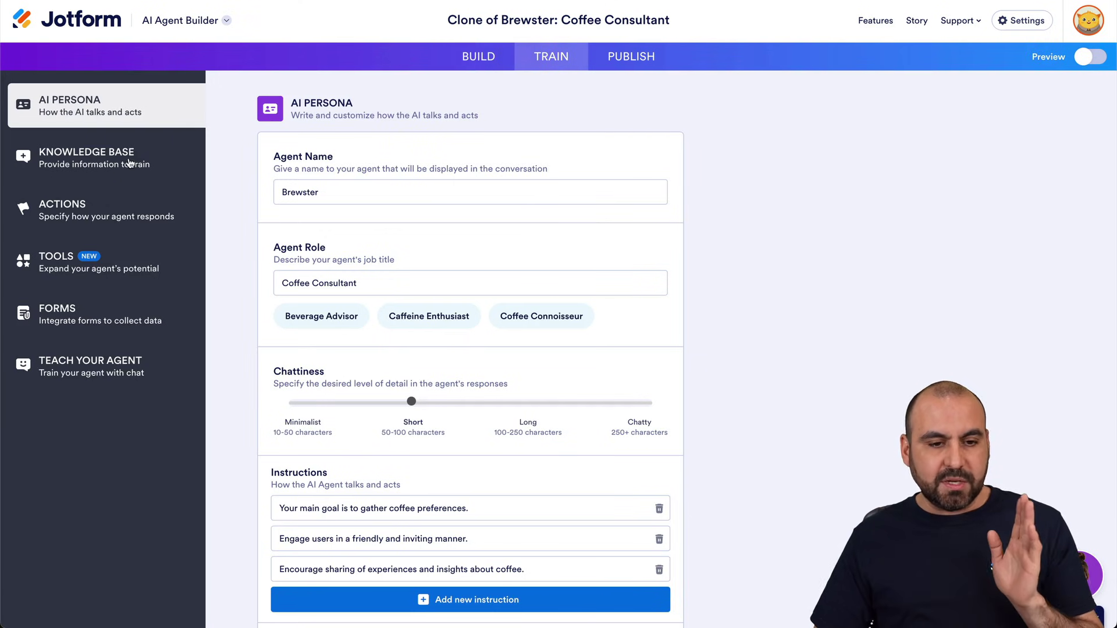
{"action": "left_click", "coordinate": [129, 163]}
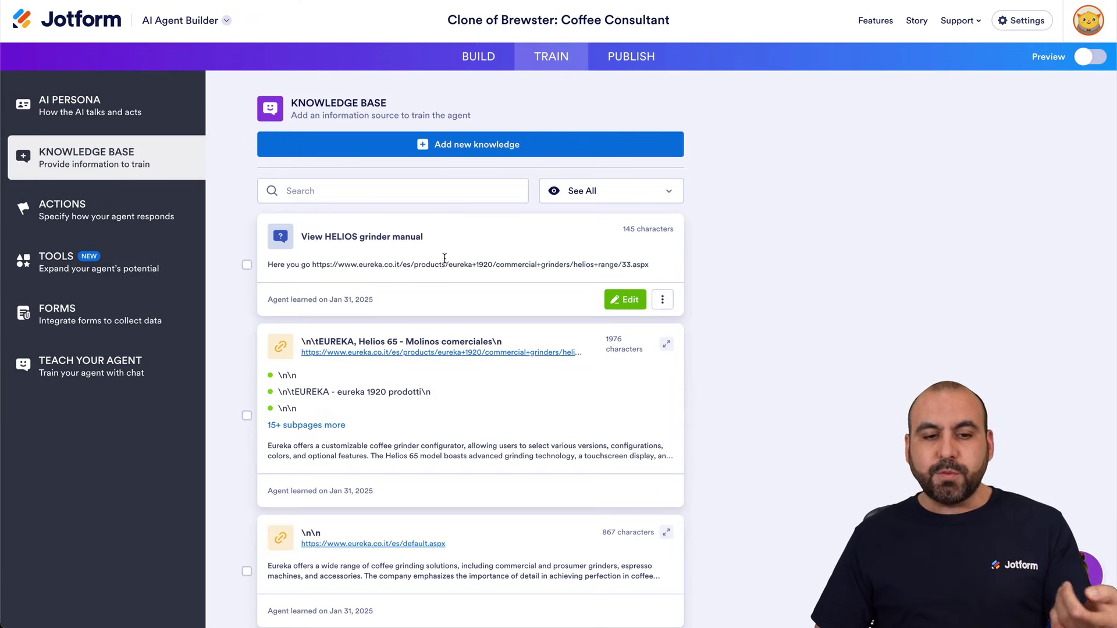
{"action": "scroll", "coordinate": [453, 256], "scroll_direction": "down", "scroll_amount": 1}
{"action": "scroll", "coordinate": [452, 256], "scroll_direction": "down", "scroll_amount": 2}
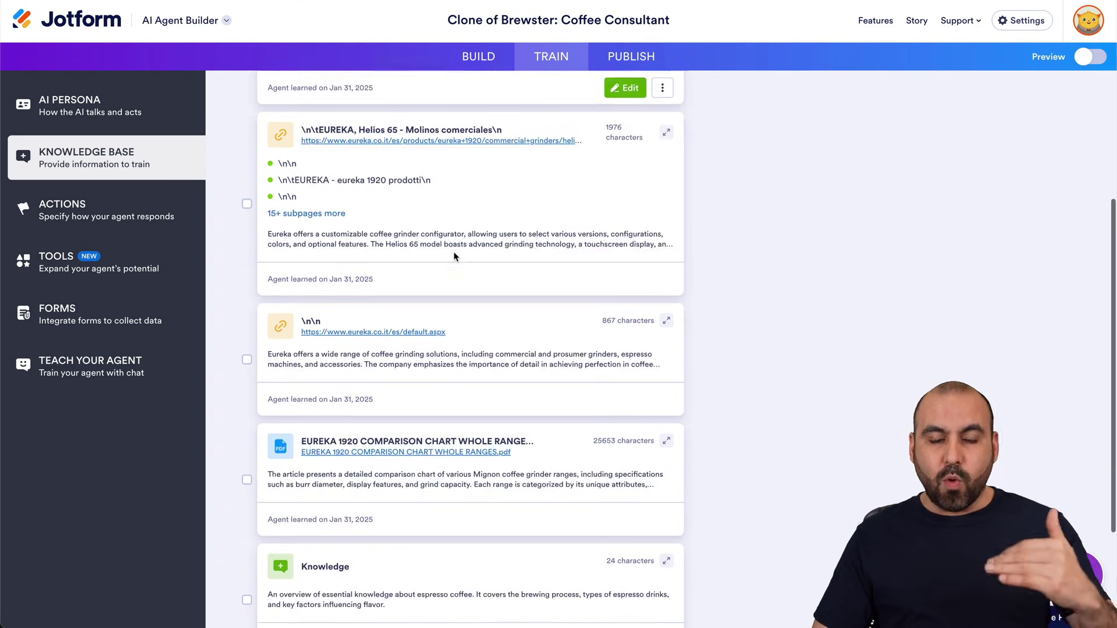
{"action": "scroll", "coordinate": [453, 256], "scroll_direction": "down", "scroll_amount": 2}
{"action": "scroll", "coordinate": [454, 252], "scroll_direction": "down", "scroll_amount": 1}
{"action": "scroll", "coordinate": [452, 252], "scroll_direction": "up", "scroll_amount": 1}
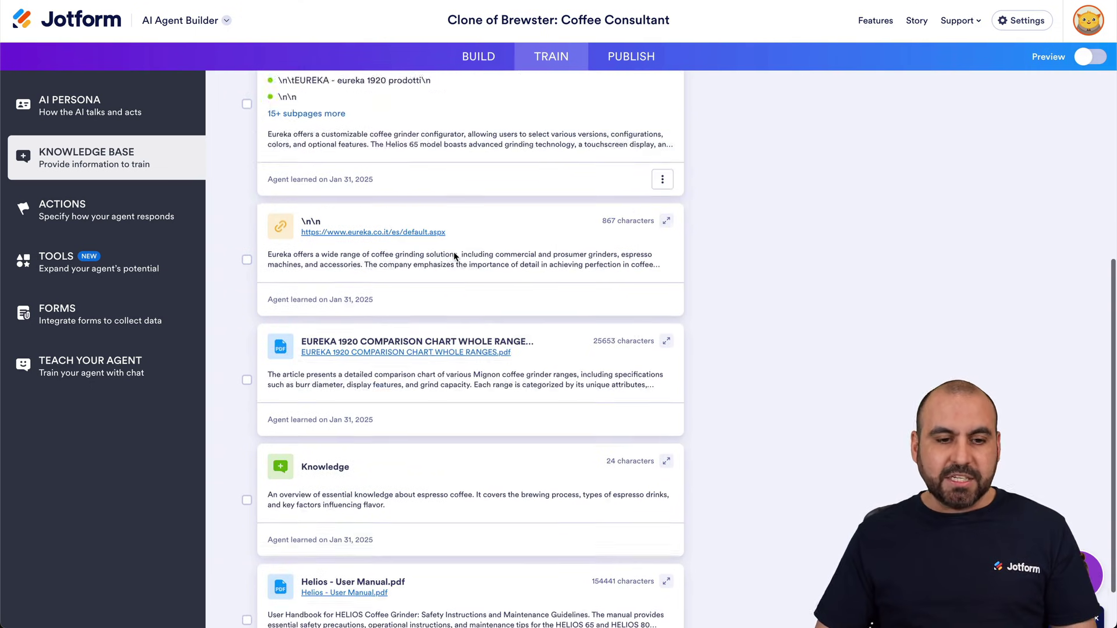
{"action": "scroll", "coordinate": [453, 252], "scroll_direction": "up", "scroll_amount": 3}
{"action": "scroll", "coordinate": [453, 251], "scroll_direction": "up", "scroll_amount": 1}
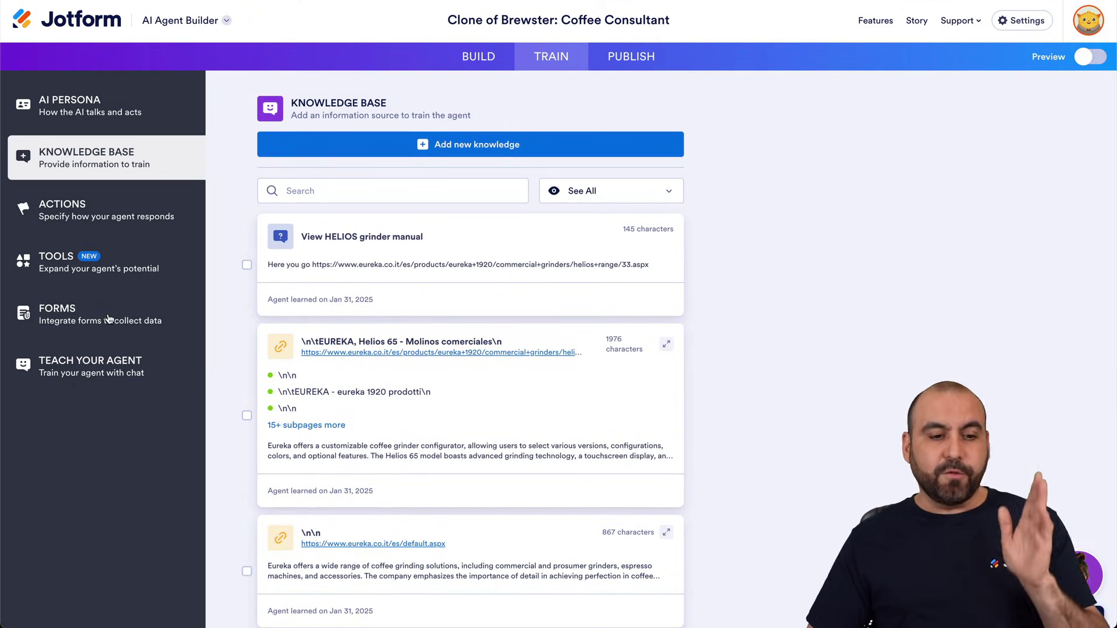
{"action": "left_click", "coordinate": [65, 325]}
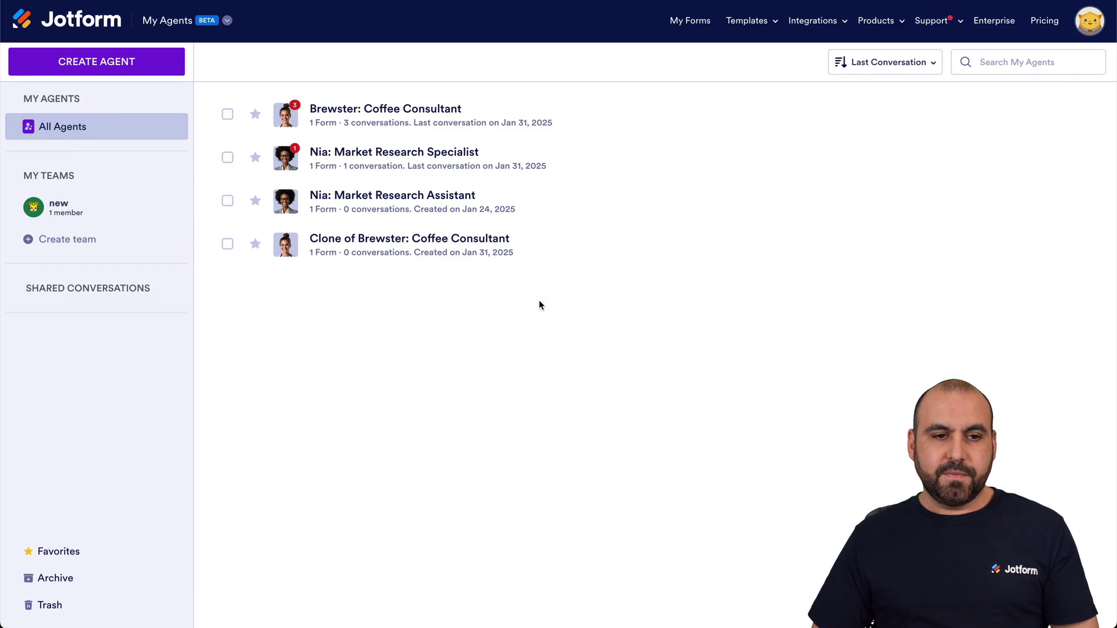
{"action": "mouse_move", "coordinate": [558, 116]}
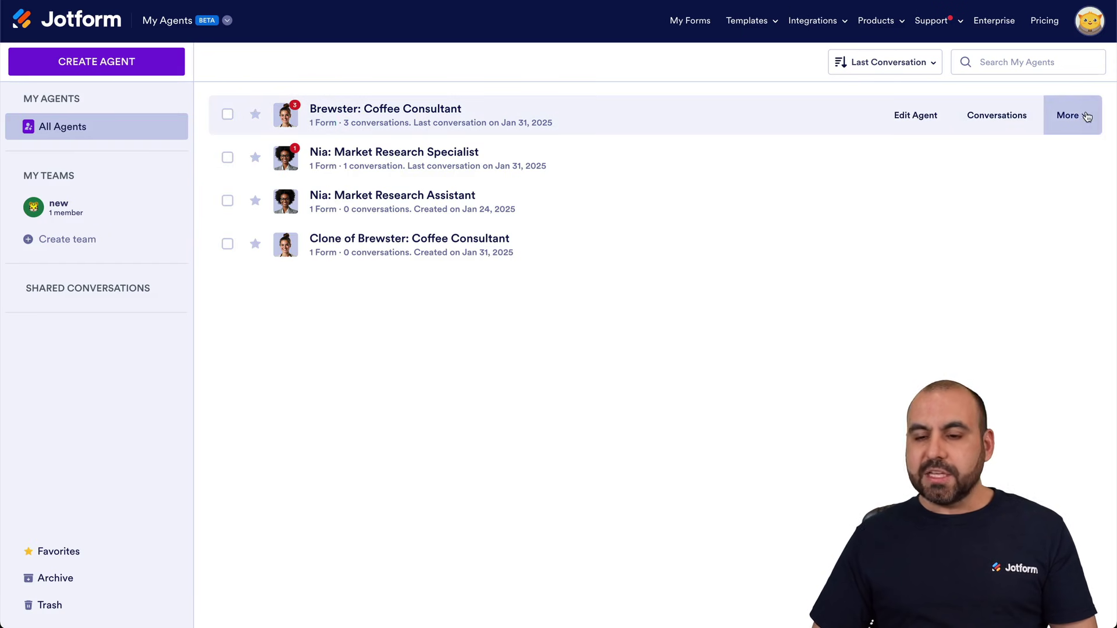
- Bring up the More actions menu for the Brewster: Coffee Consultant agent
{"action": "left_click", "coordinate": [1082, 115]}
- Clone Brewster again as 'Clone 2 of Brewster: Coffee Consultant' with the forms connection removed
{"action": "left_click", "coordinate": [991, 266]}
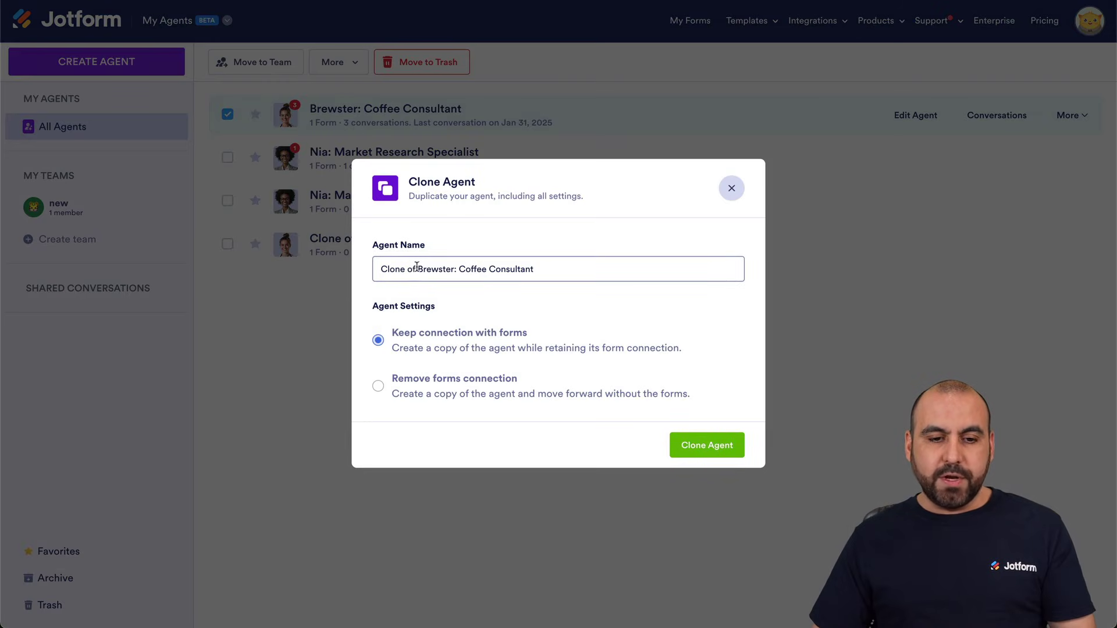
{"action": "left_click", "coordinate": [405, 269]}
{"action": "type", "text": "2"}
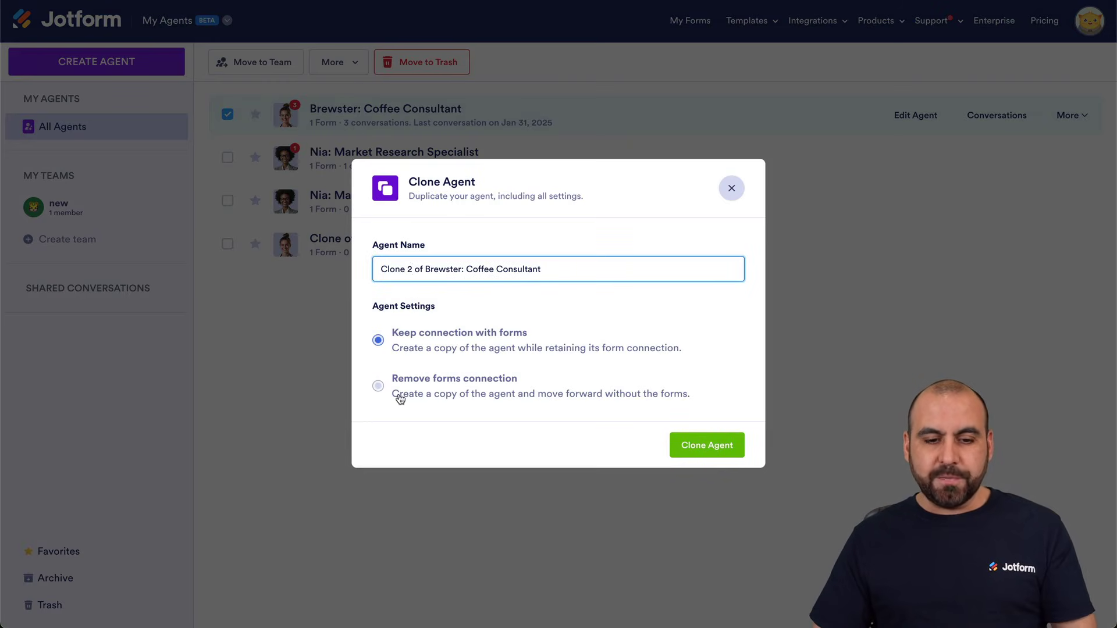
{"action": "left_click", "coordinate": [378, 386]}
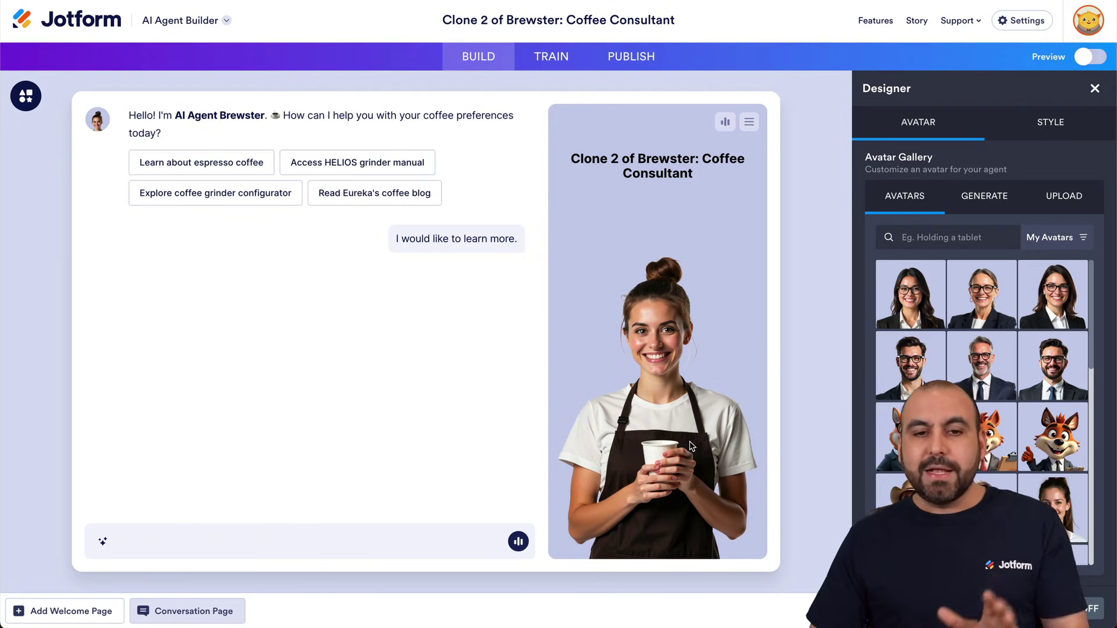
- Review Clone 2's Train knowledge sources and confirm its Forms list is empty
{"action": "left_click", "coordinate": [551, 58]}
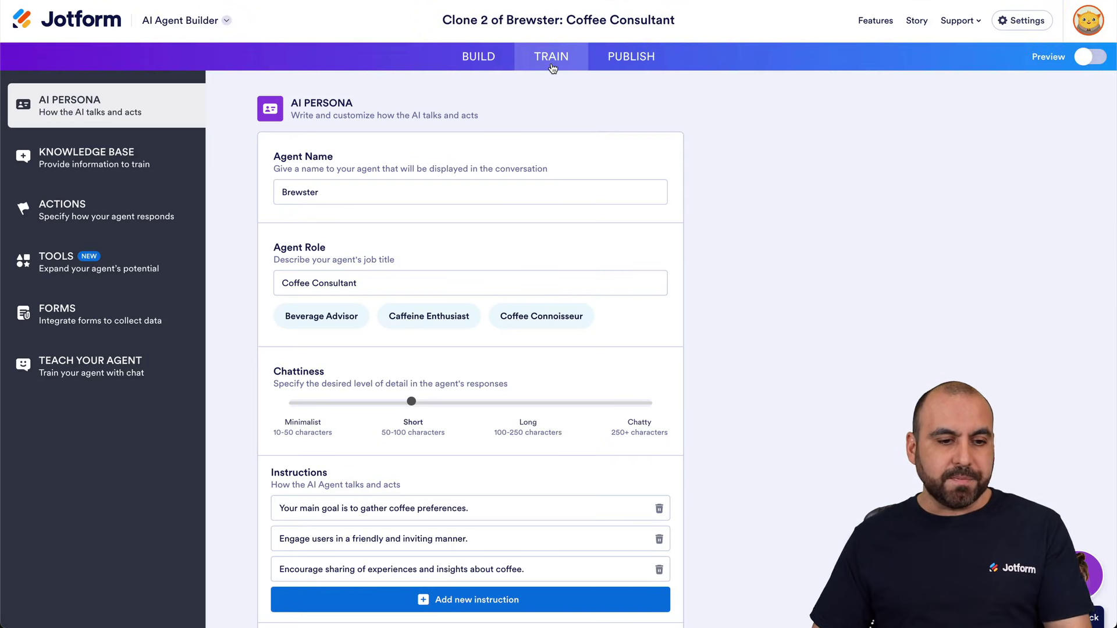
{"action": "left_click", "coordinate": [112, 169]}
{"action": "scroll", "coordinate": [504, 315], "scroll_direction": "down", "scroll_amount": 3}
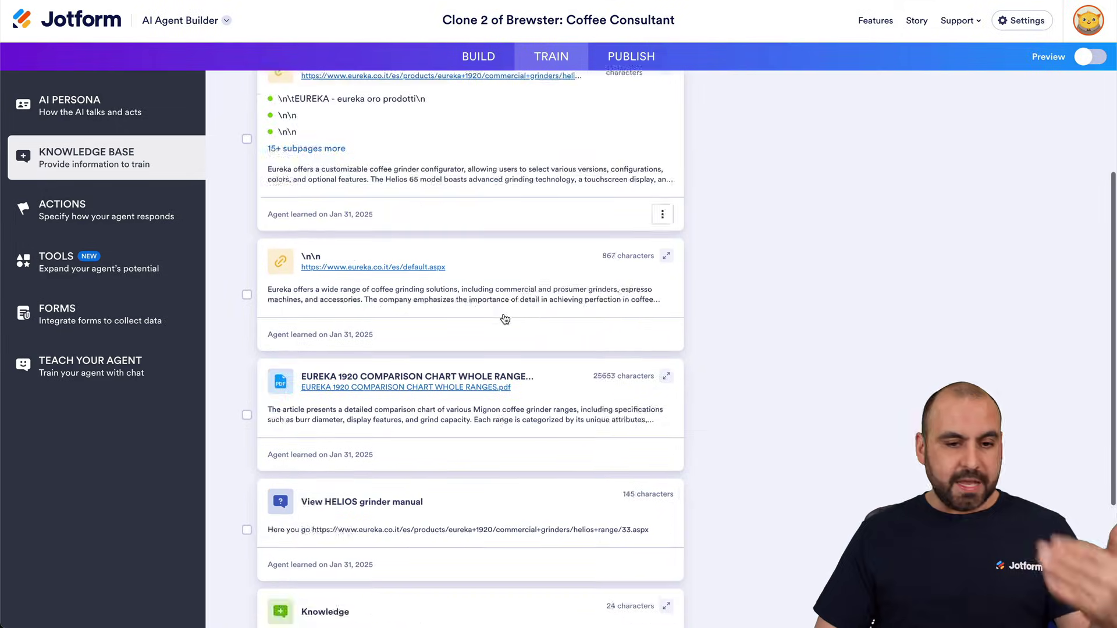
{"action": "scroll", "coordinate": [503, 315], "scroll_direction": "down", "scroll_amount": 2}
{"action": "scroll", "coordinate": [504, 314], "scroll_direction": "down", "scroll_amount": 1}
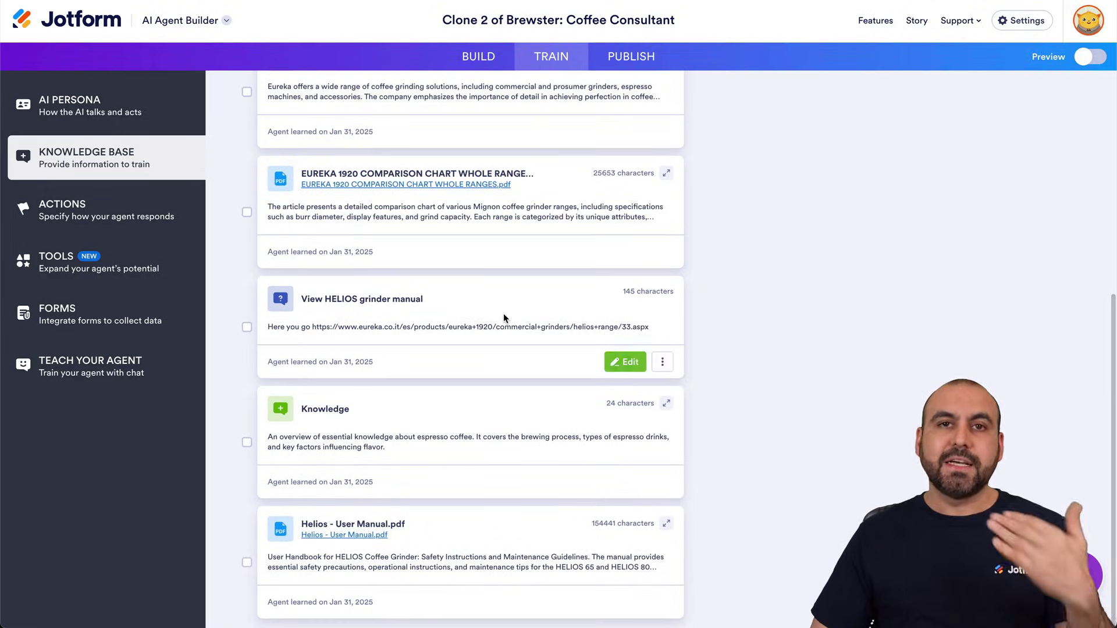
{"action": "scroll", "coordinate": [504, 318], "scroll_direction": "up", "scroll_amount": 5}
{"action": "left_click", "coordinate": [109, 303]}
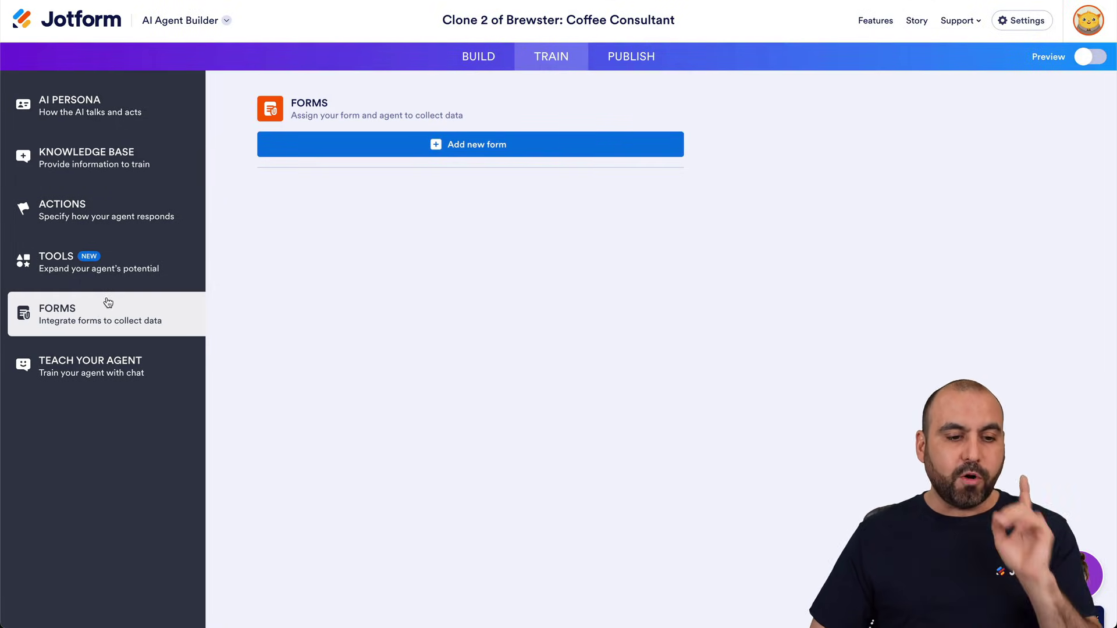